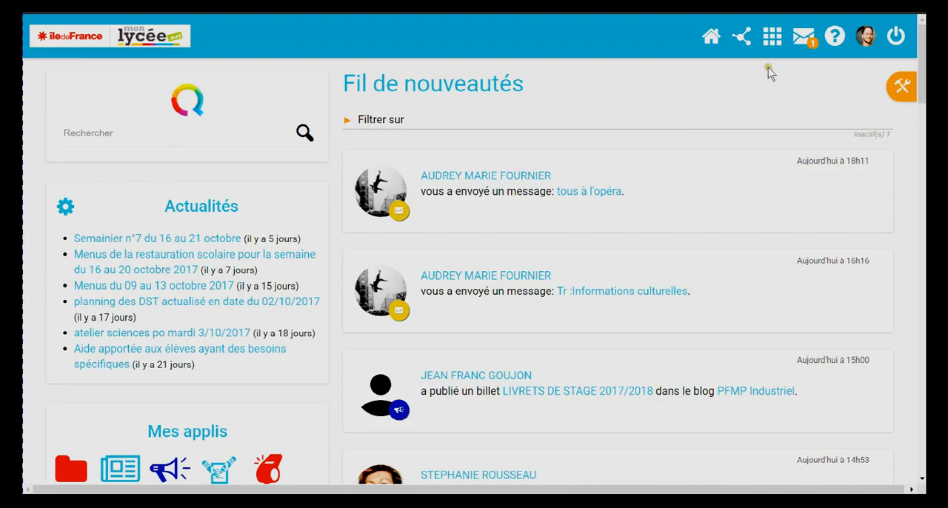
Open the full applications page and look through the catalogue of available applications
{"action": "mouse_move", "coordinate": [770, 41]}
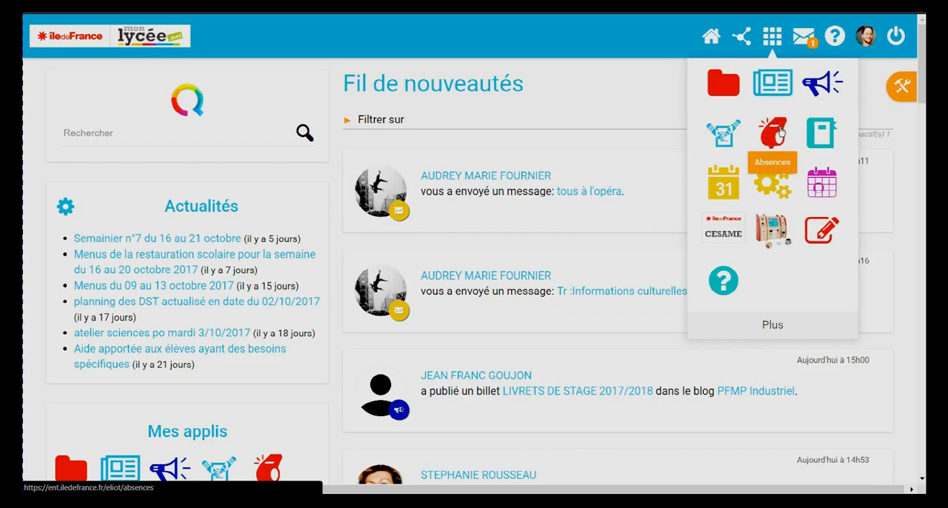
{"action": "left_click", "coordinate": [779, 326]}
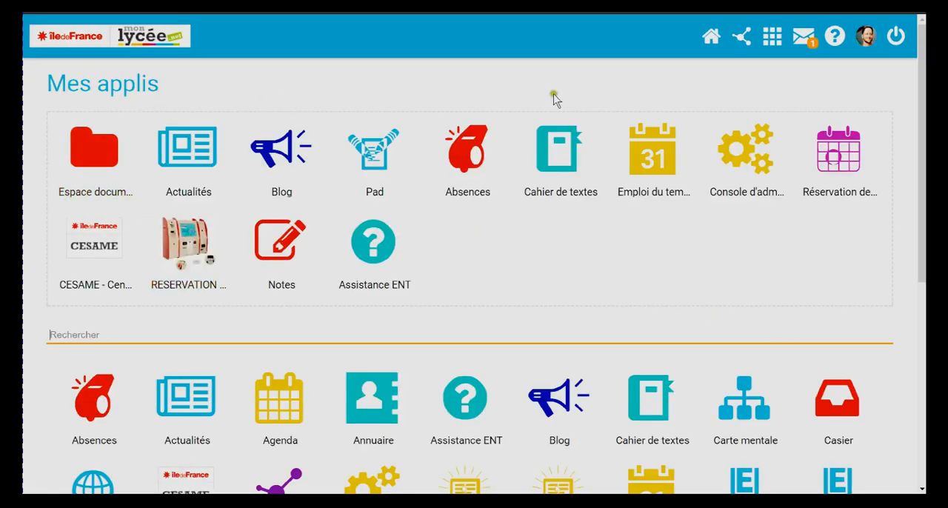
{"action": "scroll", "coordinate": [482, 250], "scroll_direction": "down", "scroll_amount": 2}
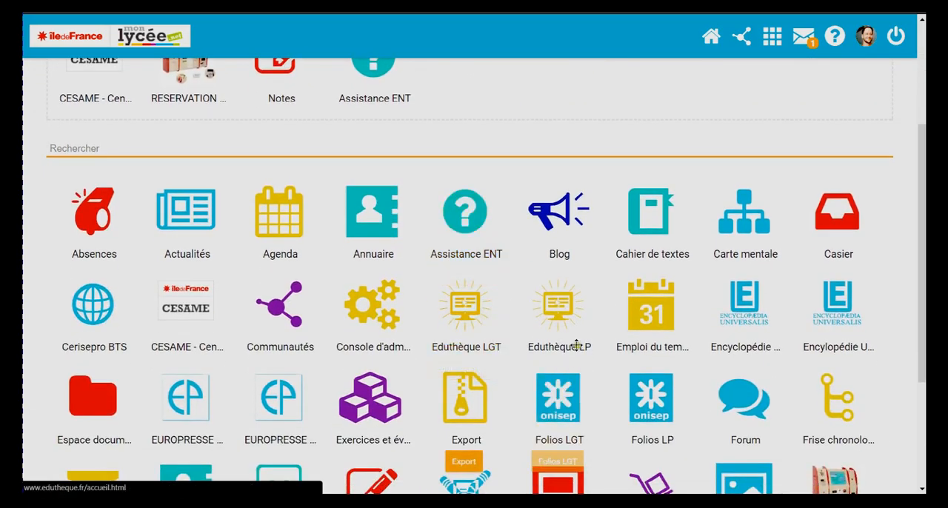
{"action": "scroll", "coordinate": [576, 347], "scroll_direction": "down", "scroll_amount": 2}
{"action": "scroll", "coordinate": [607, 248], "scroll_direction": "up", "scroll_amount": 3}
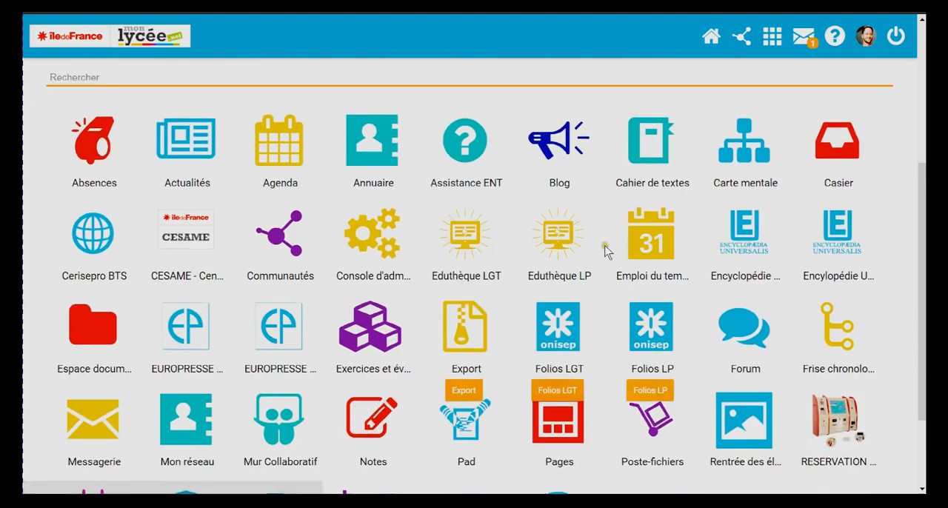
{"action": "scroll", "coordinate": [614, 271], "scroll_direction": "down", "scroll_amount": 2}
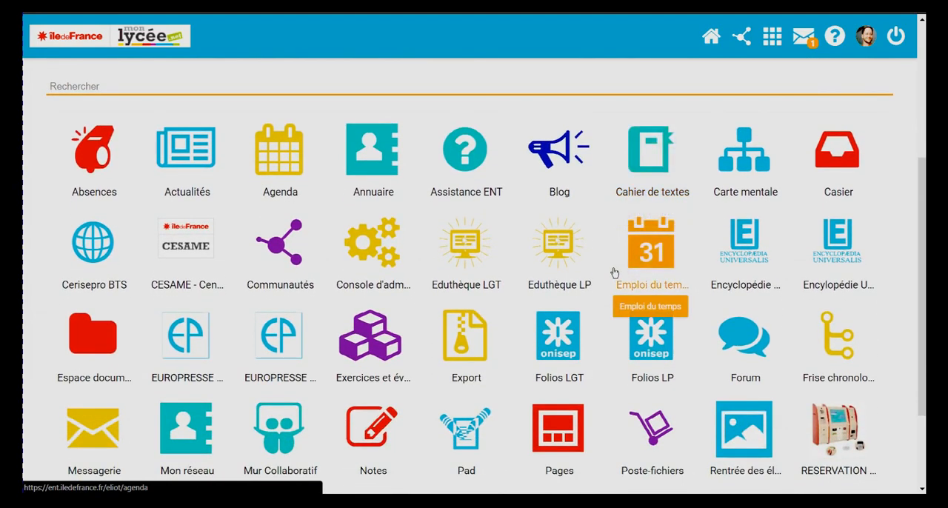
{"action": "scroll", "coordinate": [614, 274], "scroll_direction": "up", "scroll_amount": 1}
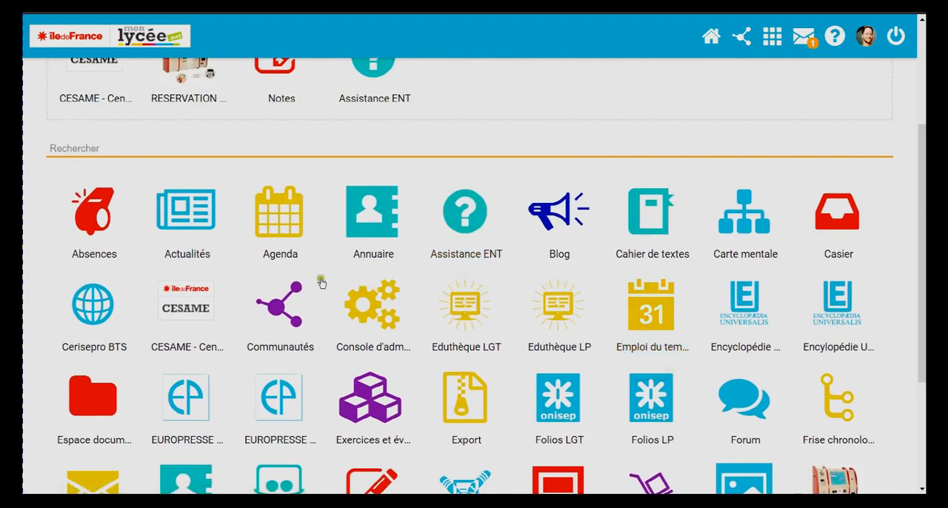
{"action": "scroll", "coordinate": [474, 311], "scroll_direction": "up", "scroll_amount": 1}
{"action": "scroll", "coordinate": [548, 319], "scroll_direction": "down", "scroll_amount": 3}
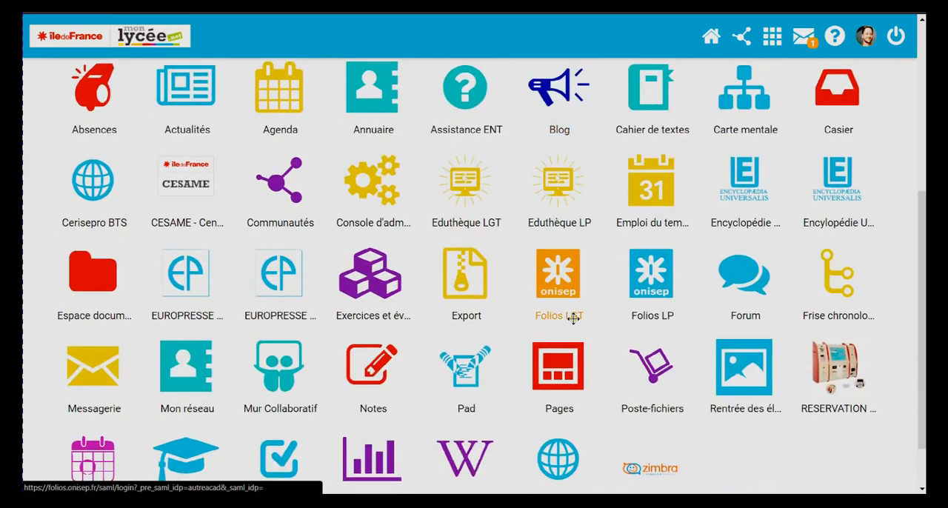
{"action": "scroll", "coordinate": [661, 334], "scroll_direction": "up", "scroll_amount": 2}
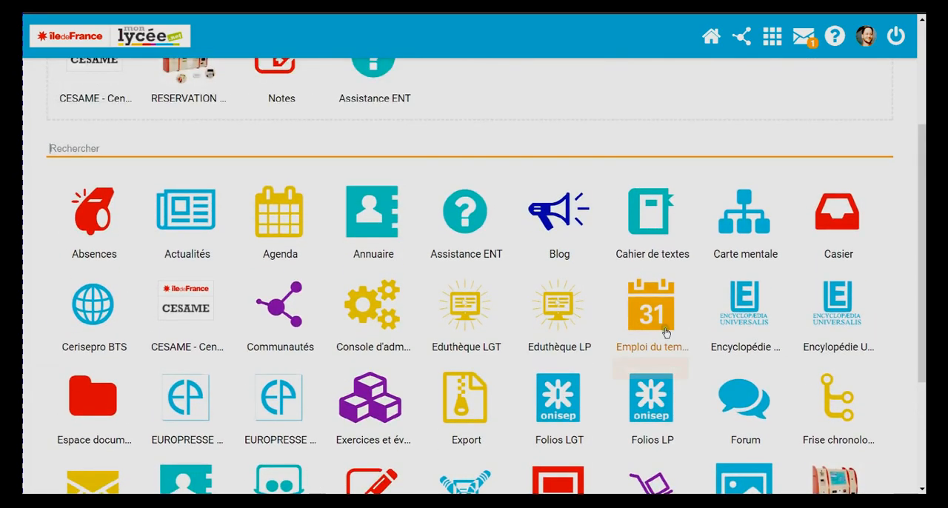
{"action": "scroll", "coordinate": [800, 238], "scroll_direction": "up", "scroll_amount": 2}
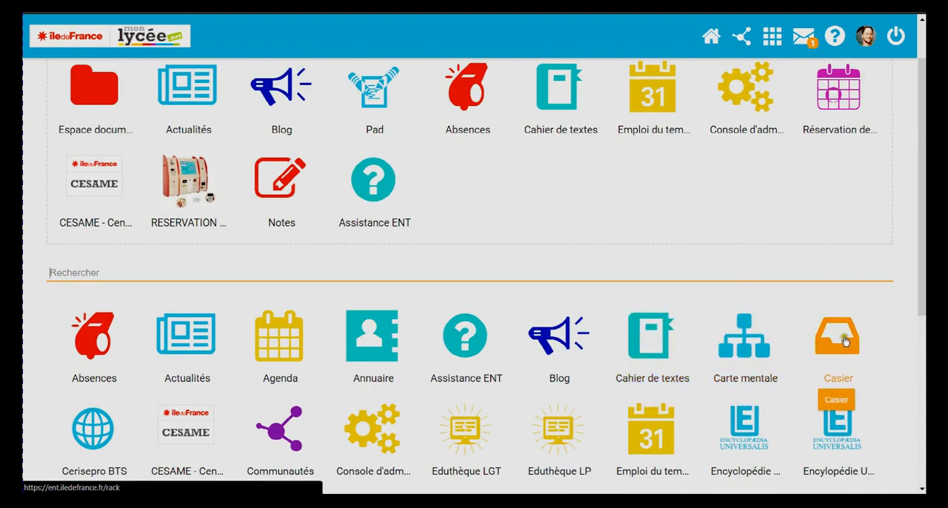
Add the Casier application to the favourites area, placing it after Assistance ENT
{"action": "left_click_drag", "start_coordinate": [843, 342], "coordinate": [475, 185]}
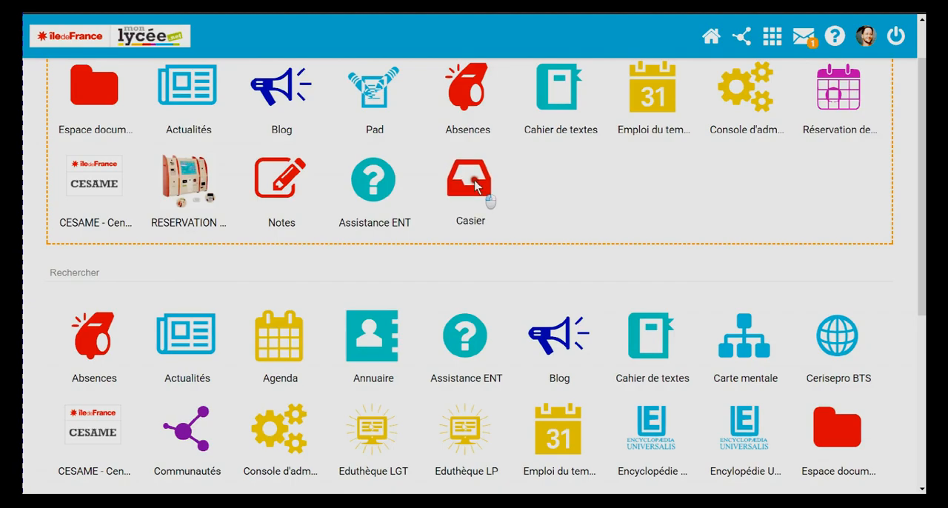
{"action": "left_click_drag", "start_coordinate": [476, 185], "coordinate": [475, 185]}
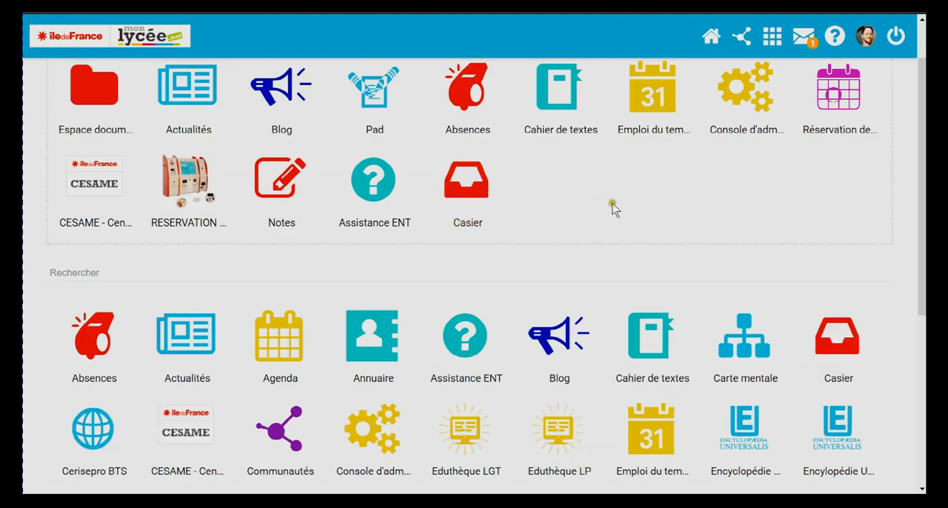
{"action": "scroll", "coordinate": [607, 222], "scroll_direction": "up", "scroll_amount": 2}
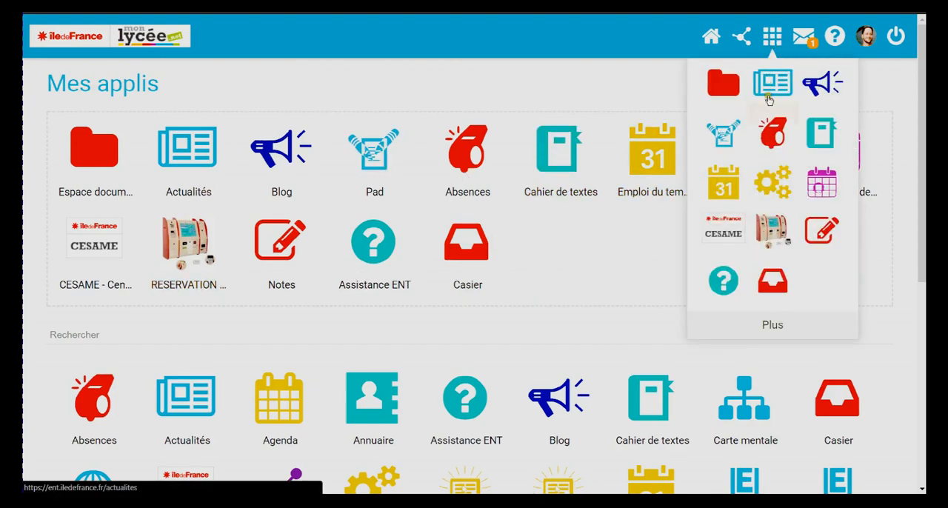
Open the Absences application and switch the establishment to LGT LYC METIER-SAMUEL DE CHAMPLAIN-ac-CRETEIL
{"action": "left_click", "coordinate": [776, 141]}
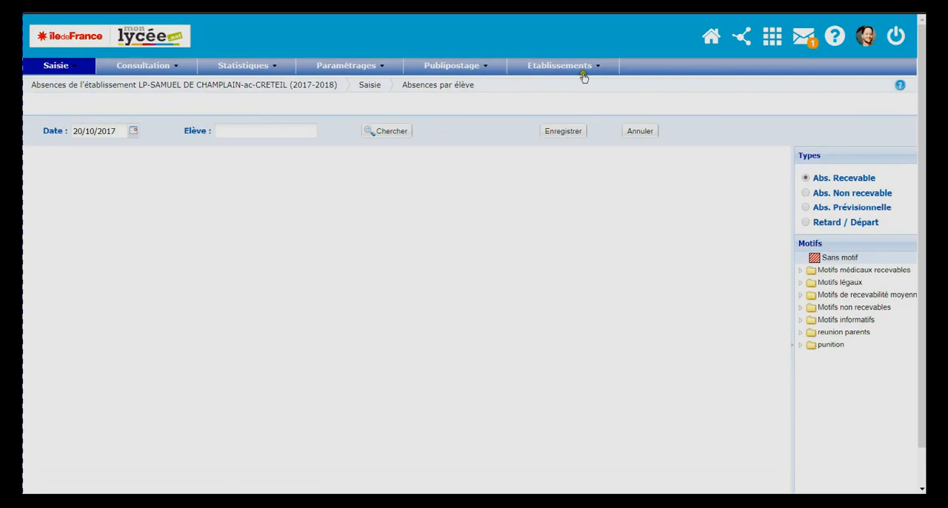
{"action": "mouse_move", "coordinate": [591, 69]}
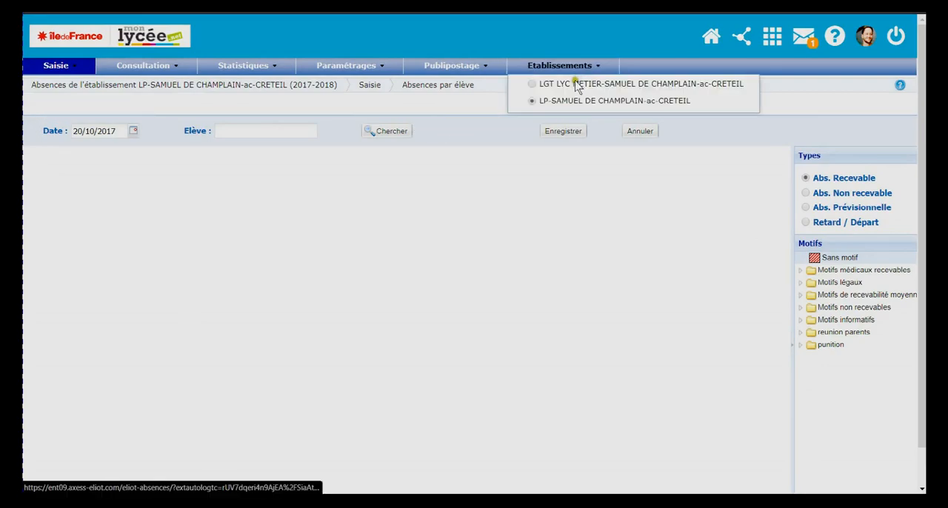
{"action": "left_click", "coordinate": [534, 86]}
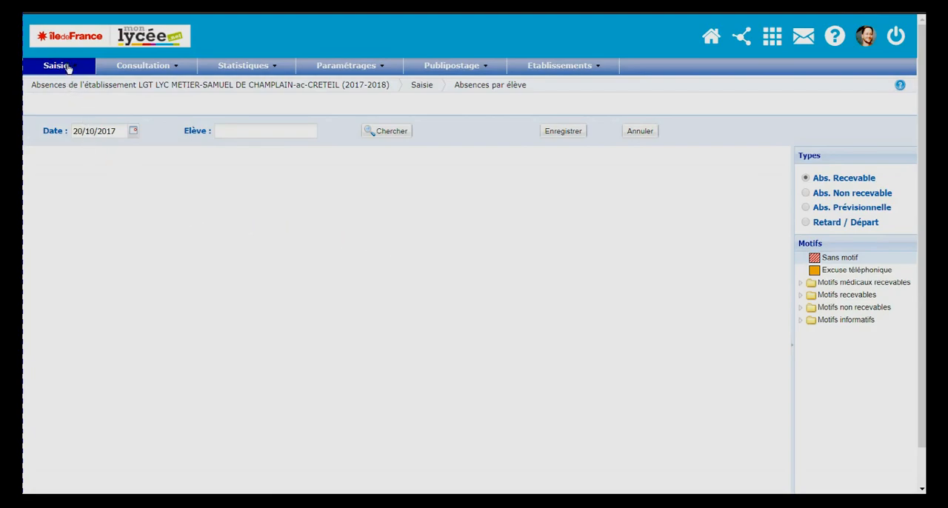
Go to Appels en classe and create the roll call for the 10:15 - 12:10 BTS2P - DROIT lesson
{"action": "left_click", "coordinate": [65, 68]}
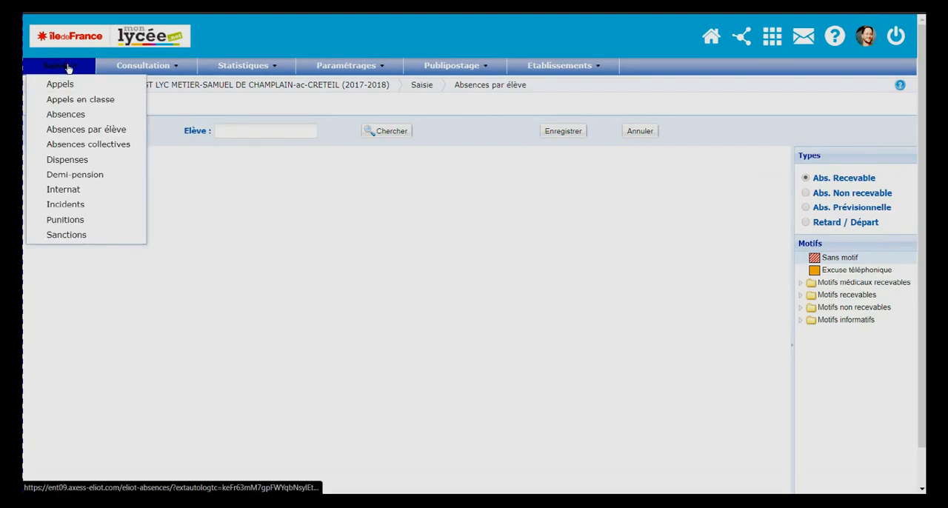
{"action": "left_click", "coordinate": [66, 102]}
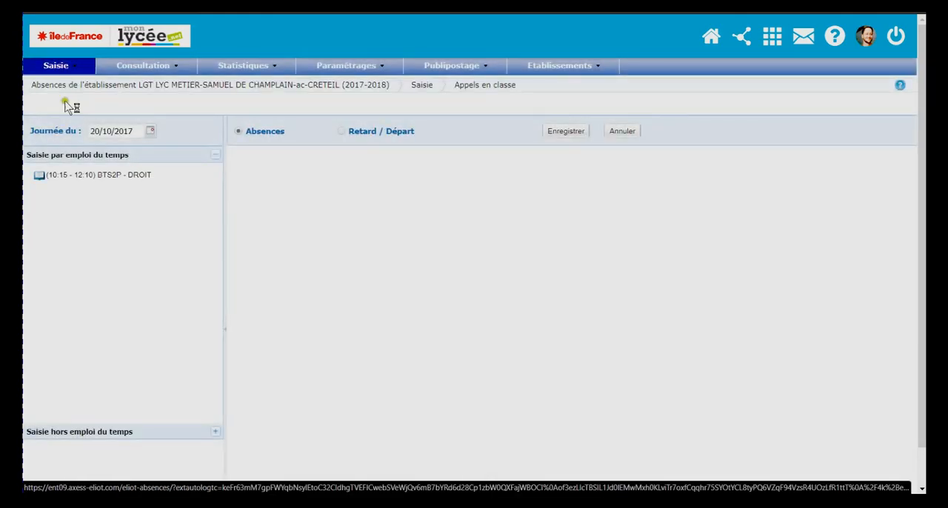
{"action": "left_click", "coordinate": [124, 178]}
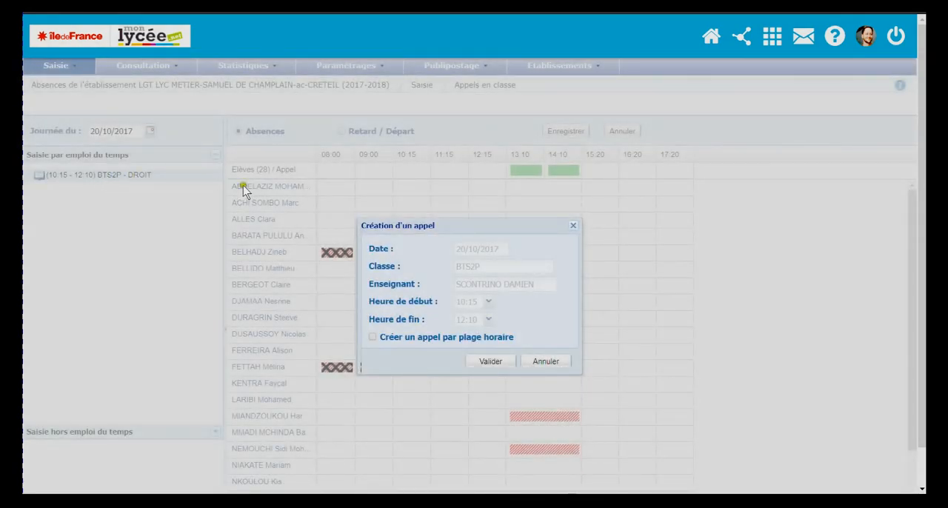
{"action": "left_click", "coordinate": [490, 362]}
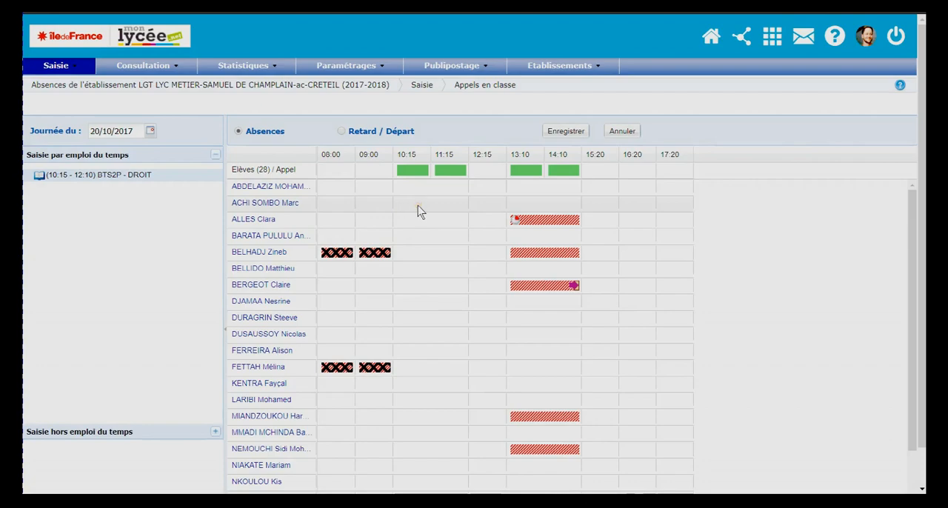
Mark the second student in the list absent for the lesson starting at 10:15 and save the roll call
{"action": "left_click", "coordinate": [418, 212]}
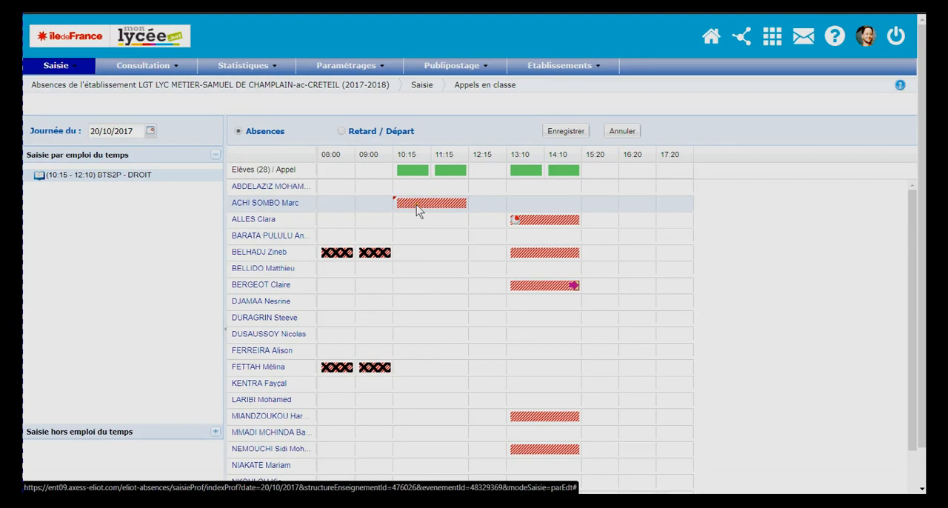
{"action": "left_click", "coordinate": [563, 133]}
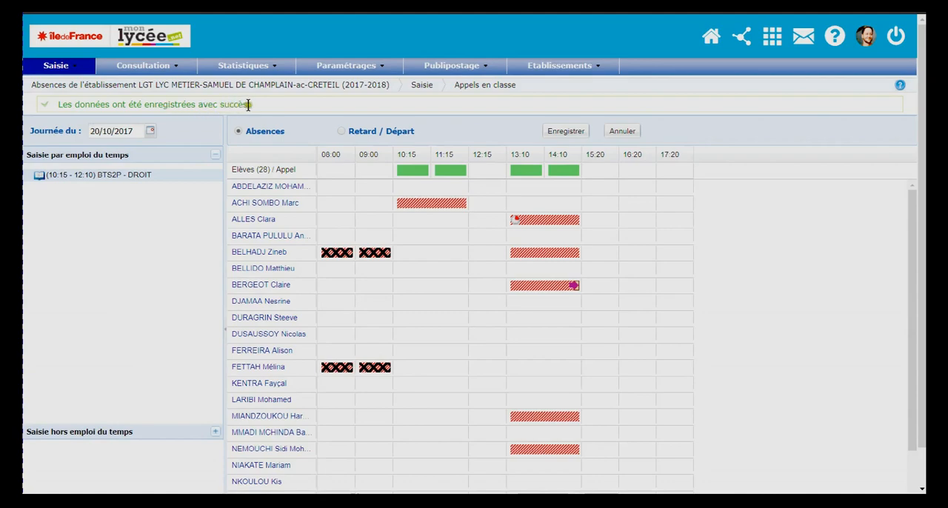
Mark the third student absent for the 10:15 lesson and turn it into a late arrival by increasing the arrival minutes
{"action": "left_click", "coordinate": [411, 218]}
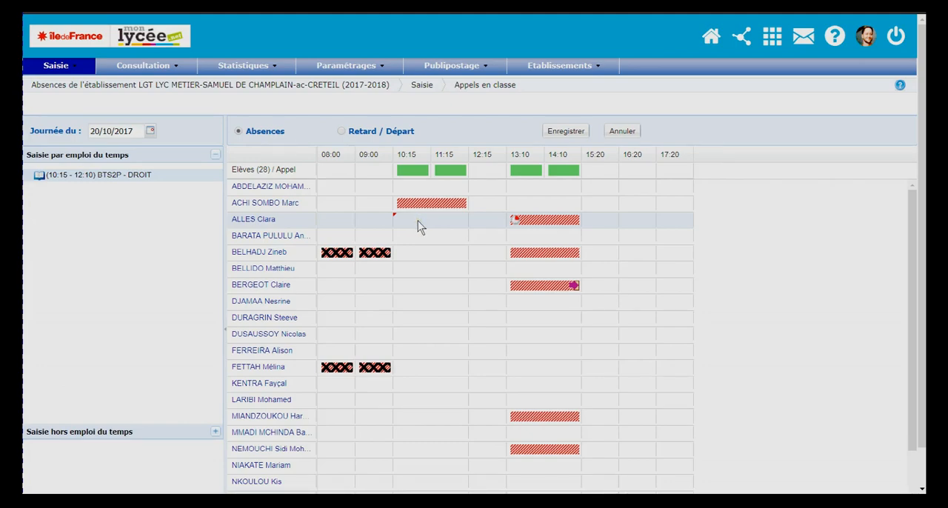
{"action": "left_click", "coordinate": [417, 220]}
{"action": "right_click", "coordinate": [437, 225]}
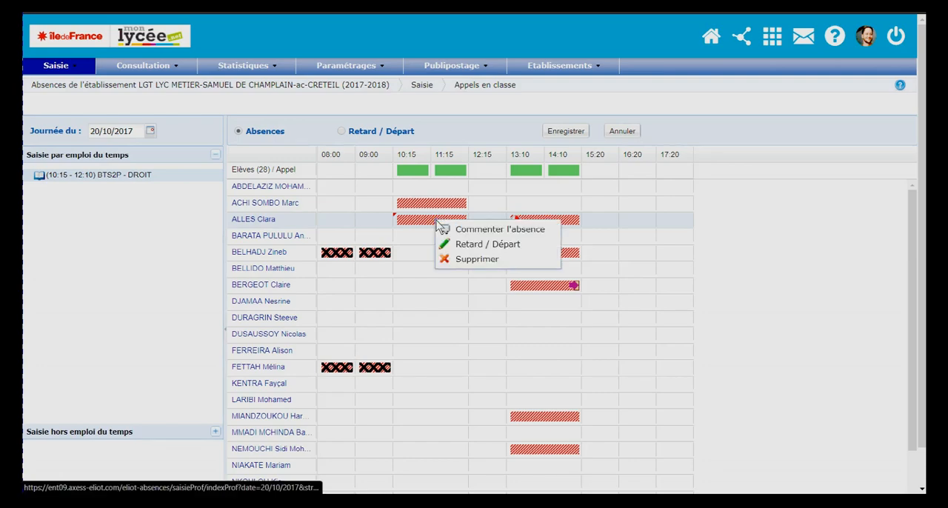
{"action": "left_click", "coordinate": [477, 247]}
{"action": "left_click", "coordinate": [542, 270]}
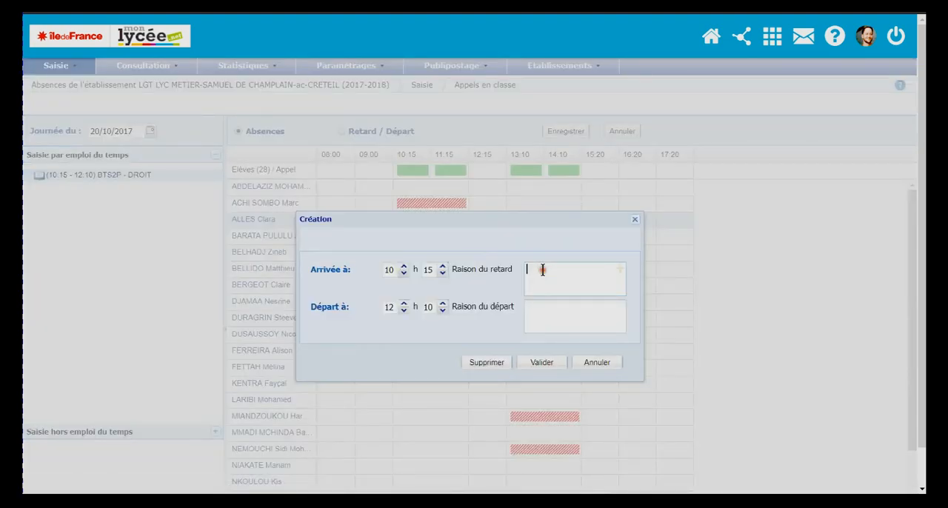
{"action": "left_click", "coordinate": [444, 269]}
{"action": "left_click", "coordinate": [546, 362]}
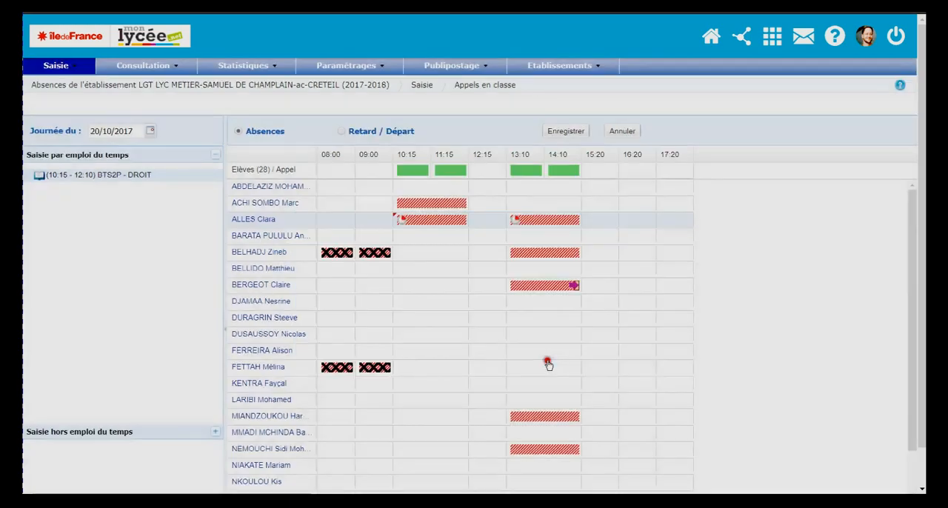
{"action": "left_click", "coordinate": [398, 217]}
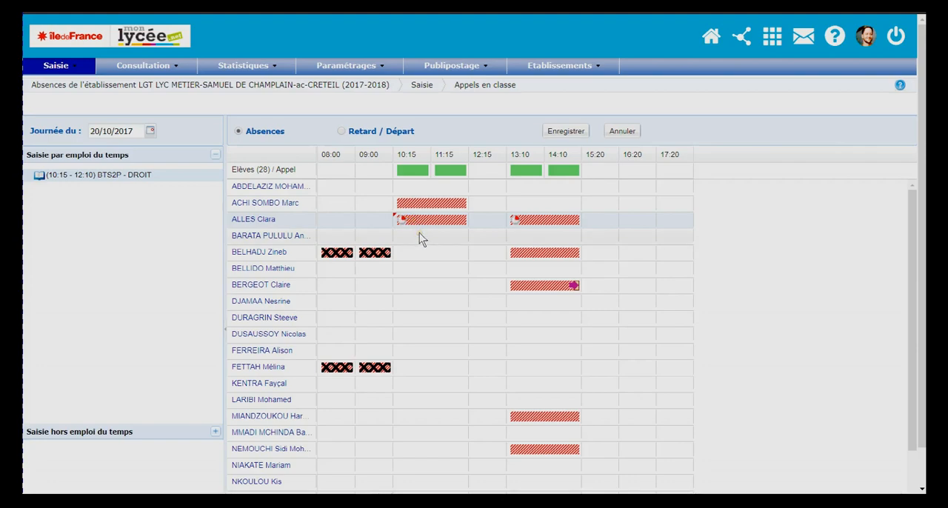
Mark the fourth student absent for the 10:15 lesson and set an early departure time of 11:15
{"action": "left_click", "coordinate": [419, 234]}
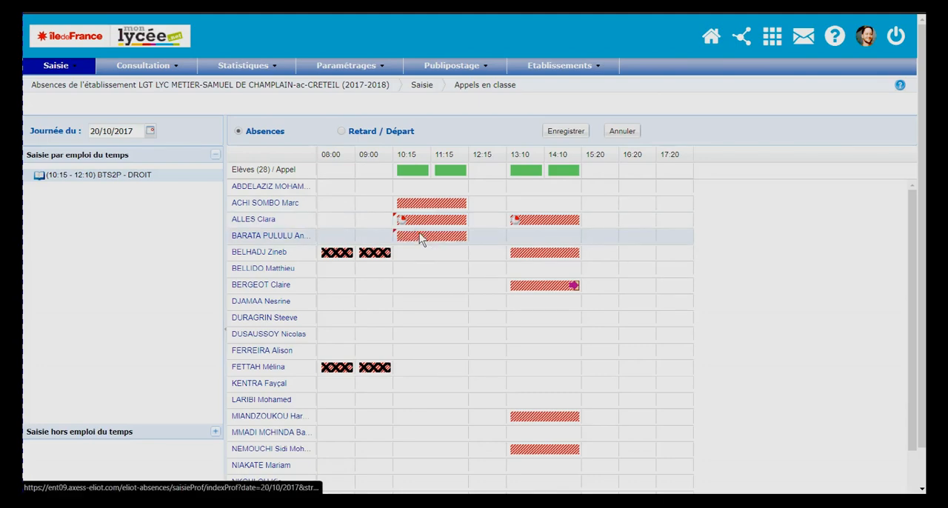
{"action": "right_click", "coordinate": [422, 235]}
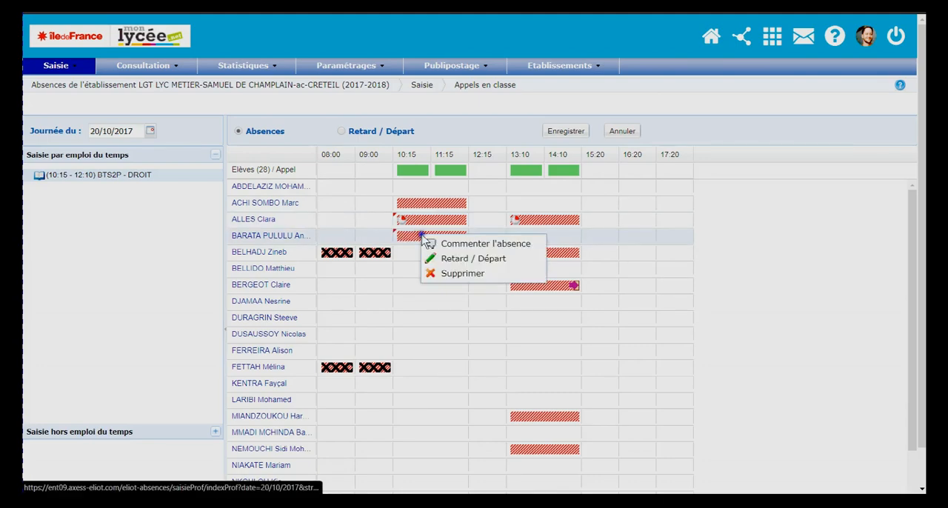
{"action": "left_click", "coordinate": [467, 264]}
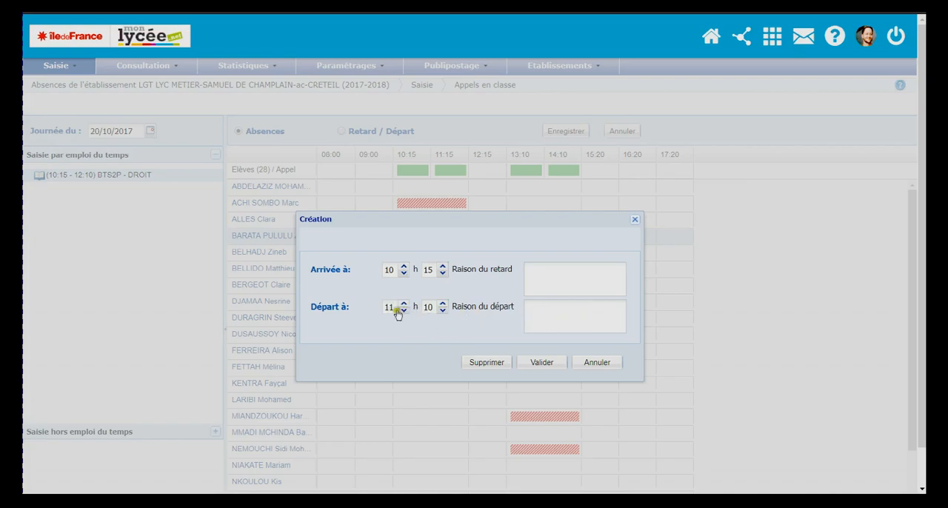
{"action": "left_click", "coordinate": [442, 303]}
{"action": "left_click", "coordinate": [442, 303]}
{"action": "left_click", "coordinate": [442, 302]}
{"action": "left_click", "coordinate": [442, 303]}
{"action": "left_click", "coordinate": [443, 303]}
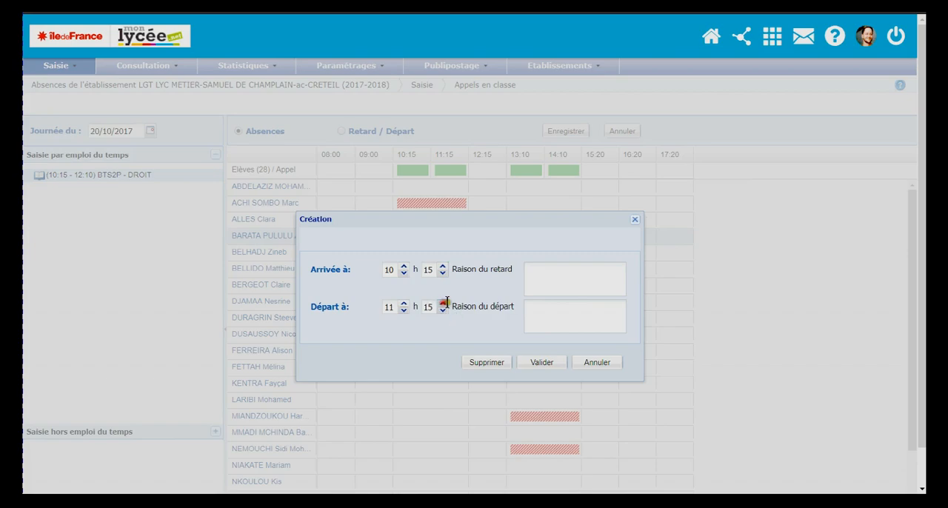
Enter "rendez-vous médical" as the departure reason, validate the entry and save the roll call
{"action": "left_click", "coordinate": [541, 312]}
{"action": "type", "text": "rendez-vous médical"}
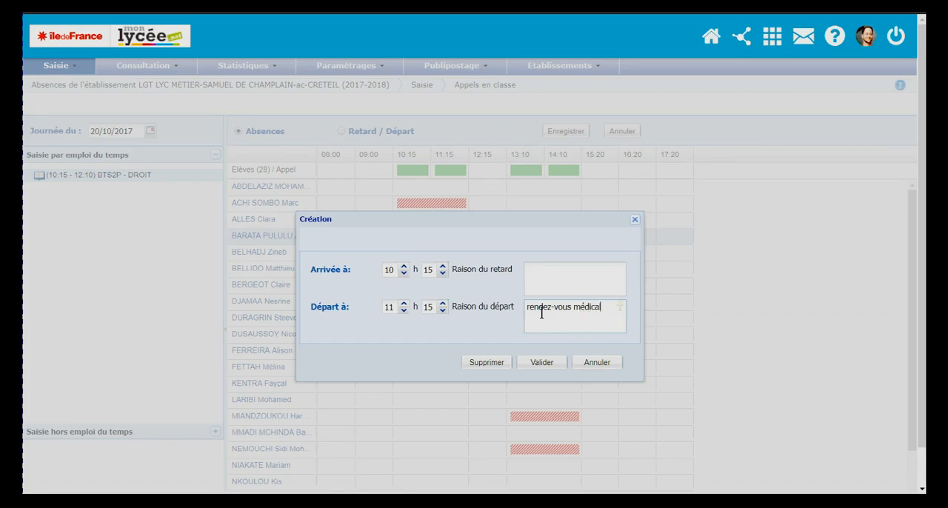
{"action": "left_click", "coordinate": [541, 363]}
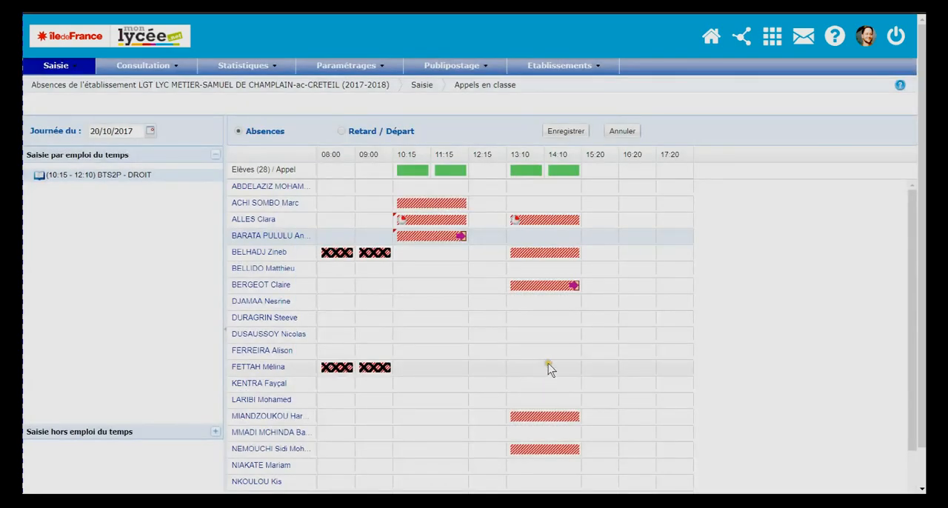
{"action": "left_click", "coordinate": [565, 131]}
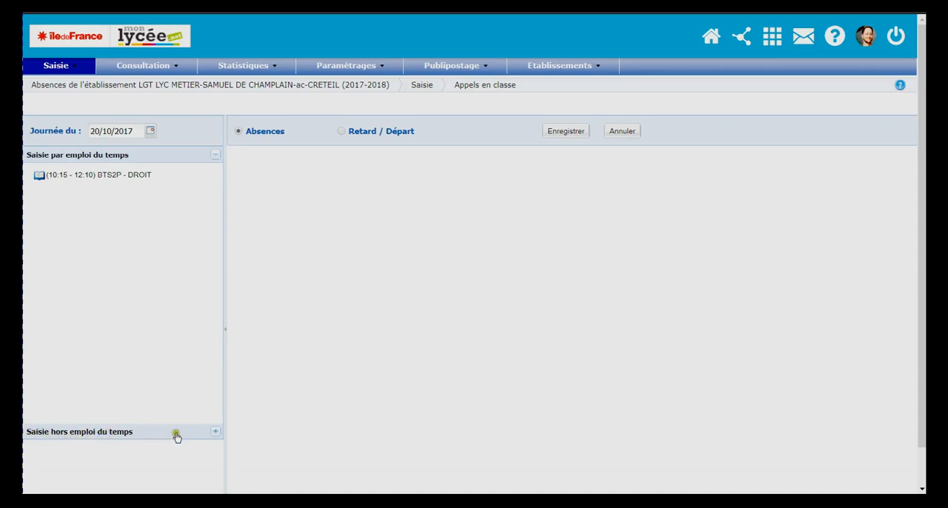
Switch to Saisie hors emploi du temps and choose the class BTS1G
{"action": "left_click", "coordinate": [216, 431]}
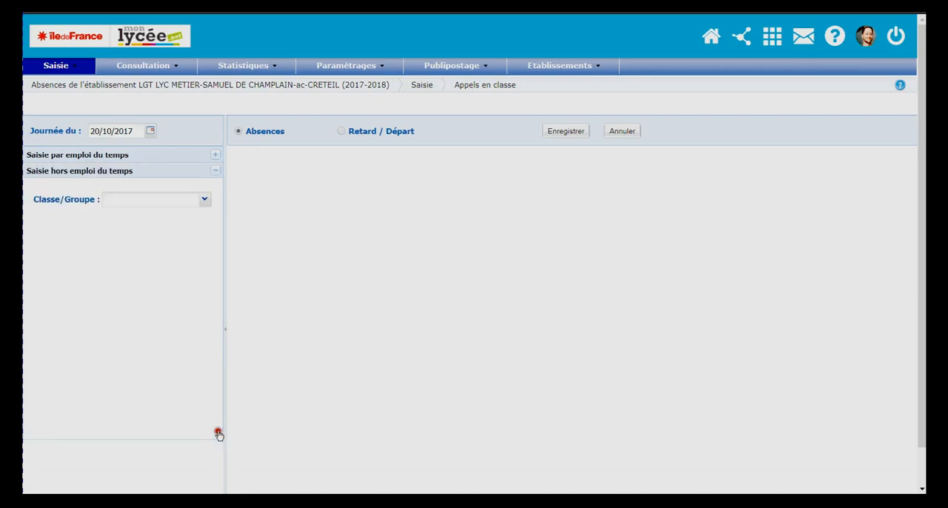
{"action": "left_click", "coordinate": [205, 199]}
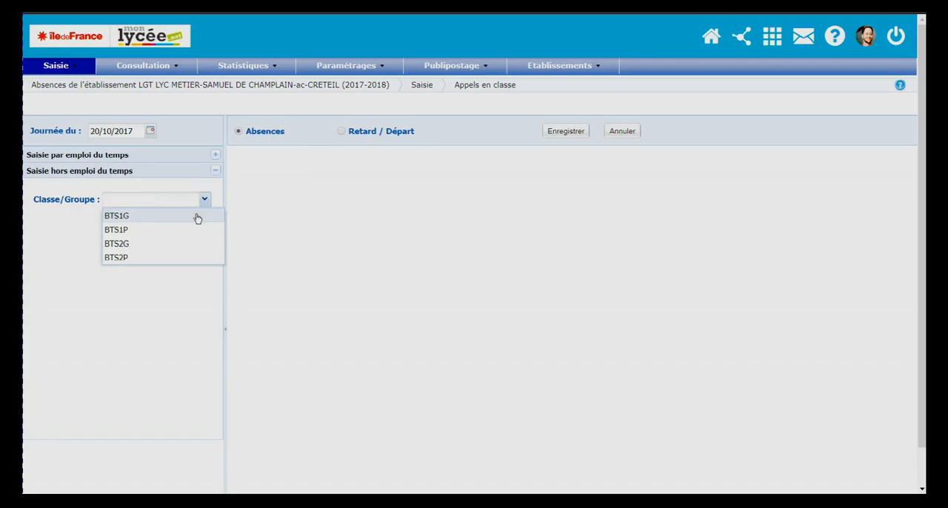
{"action": "left_click", "coordinate": [196, 216]}
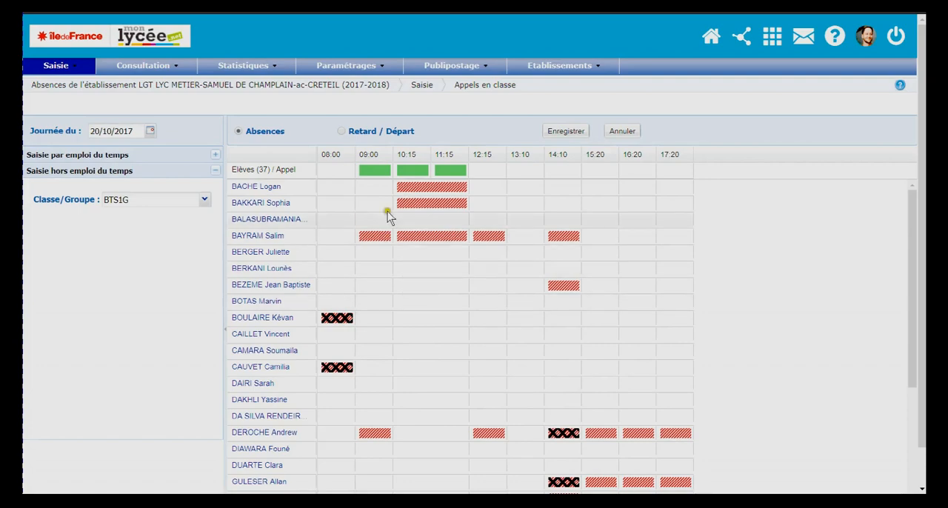
Create a roll call for BTS1G from 14:10 to 15:05
{"action": "left_click", "coordinate": [331, 169]}
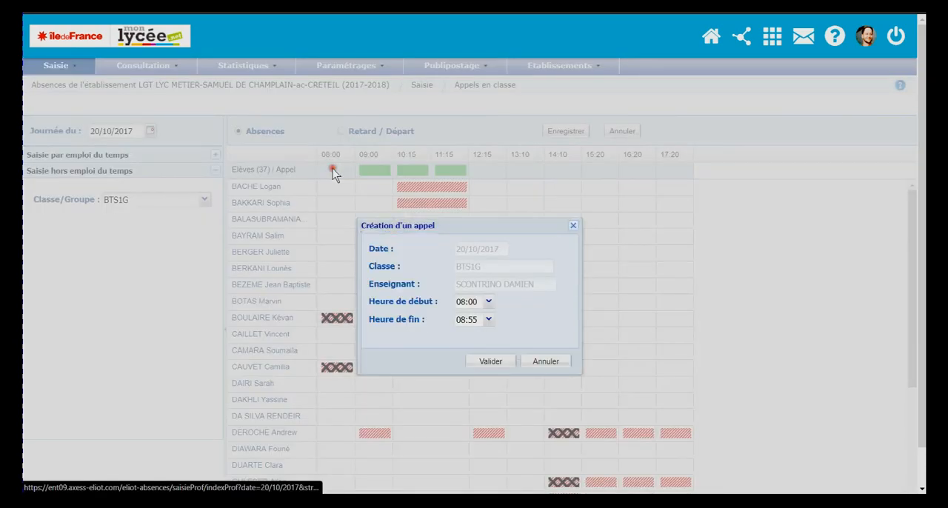
{"action": "left_click", "coordinate": [487, 301]}
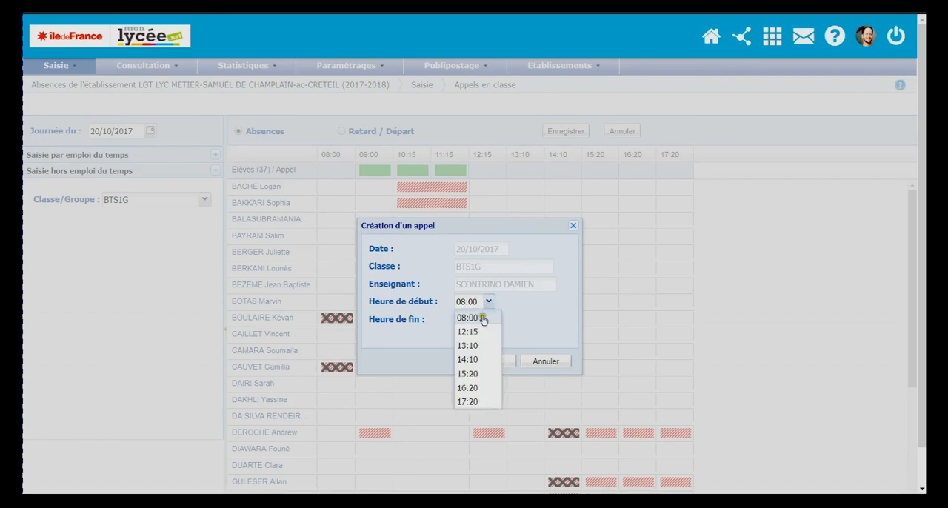
{"action": "left_click", "coordinate": [485, 360]}
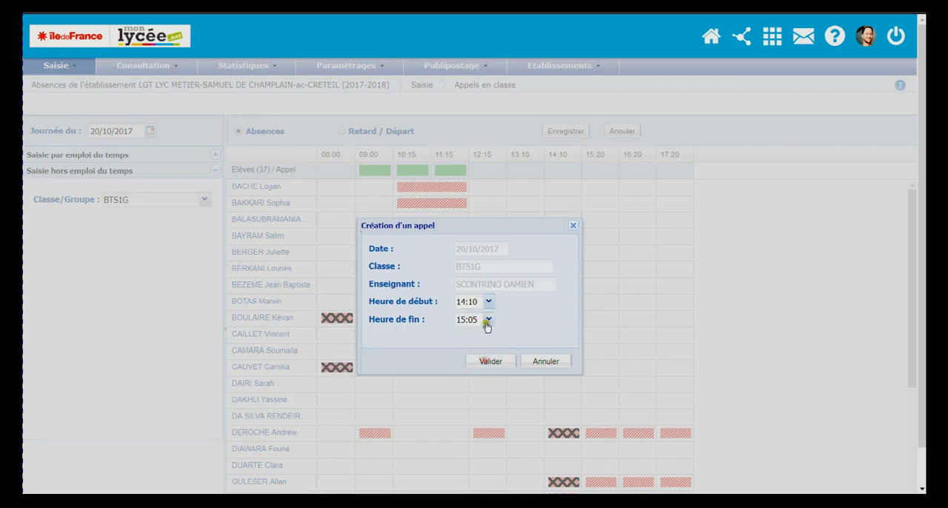
{"action": "left_click", "coordinate": [498, 362]}
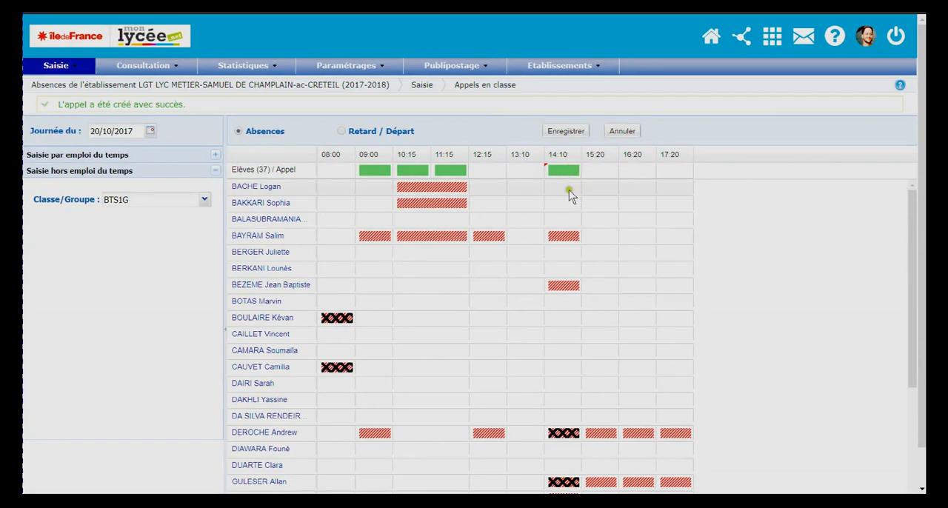
Mark the first two students in the list absent for the 14:10 slot and save the roll call
{"action": "left_click", "coordinate": [565, 187]}
{"action": "left_click", "coordinate": [563, 205]}
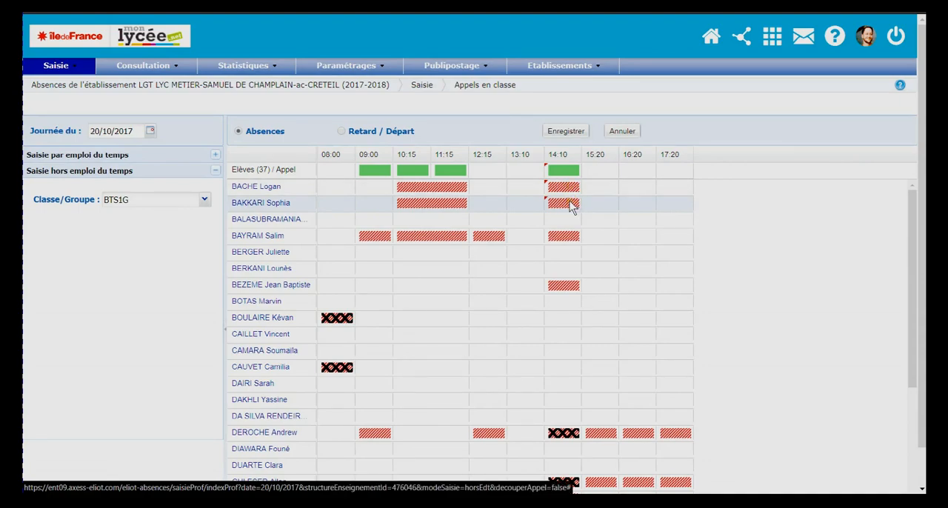
{"action": "left_click", "coordinate": [567, 132]}
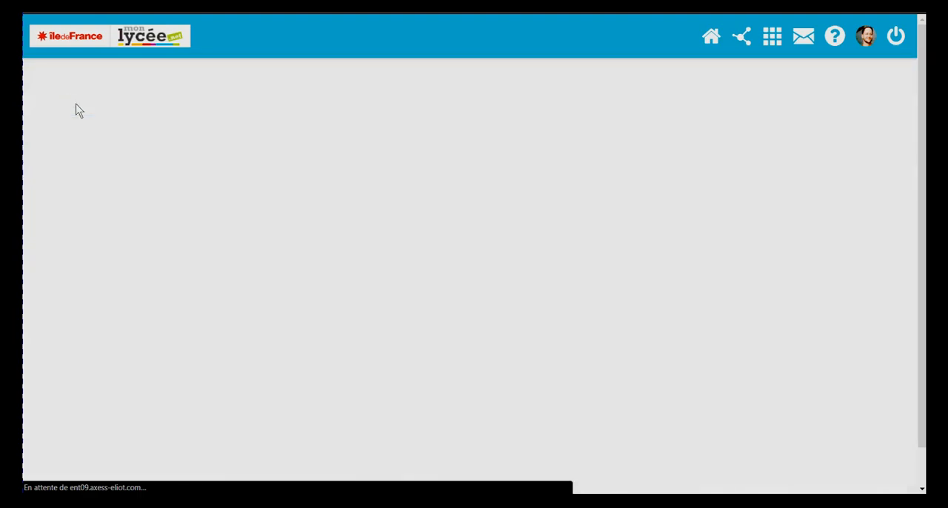